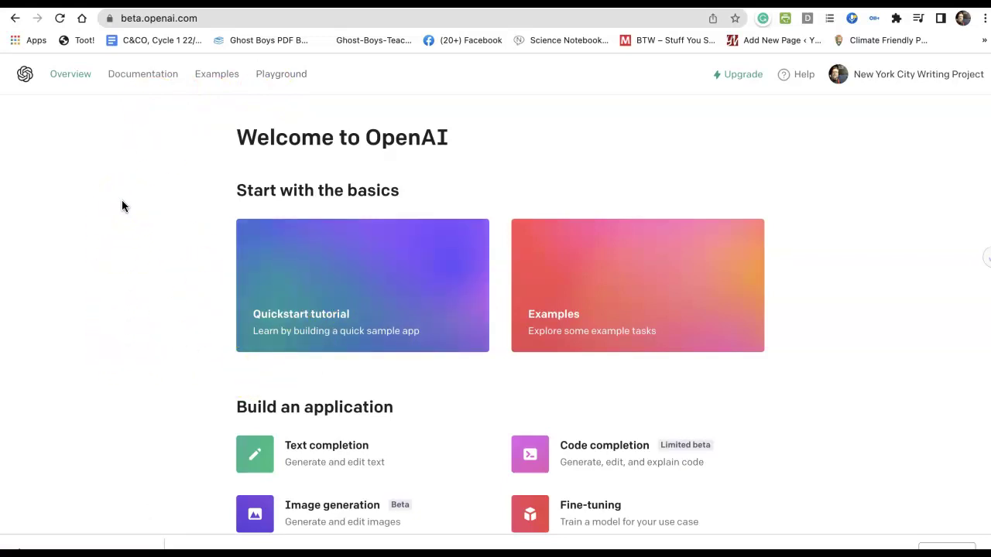
Step: Open the OpenAI Playground with its empty prompt and the text-davinci-003 default settings
left_click(281, 75)
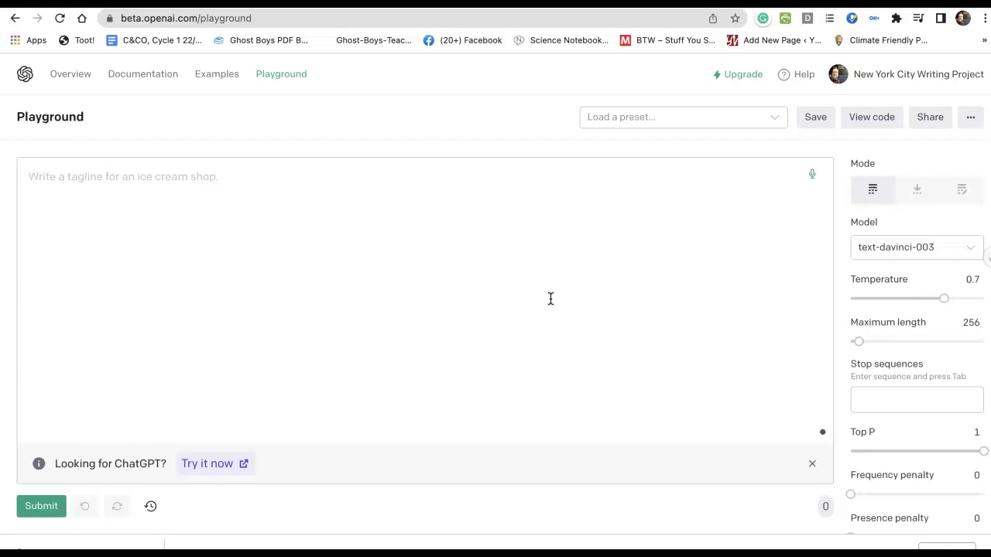
Step: Open the Keywords example from the Examples gallery to preview its prompt and settings
left_click(210, 81)
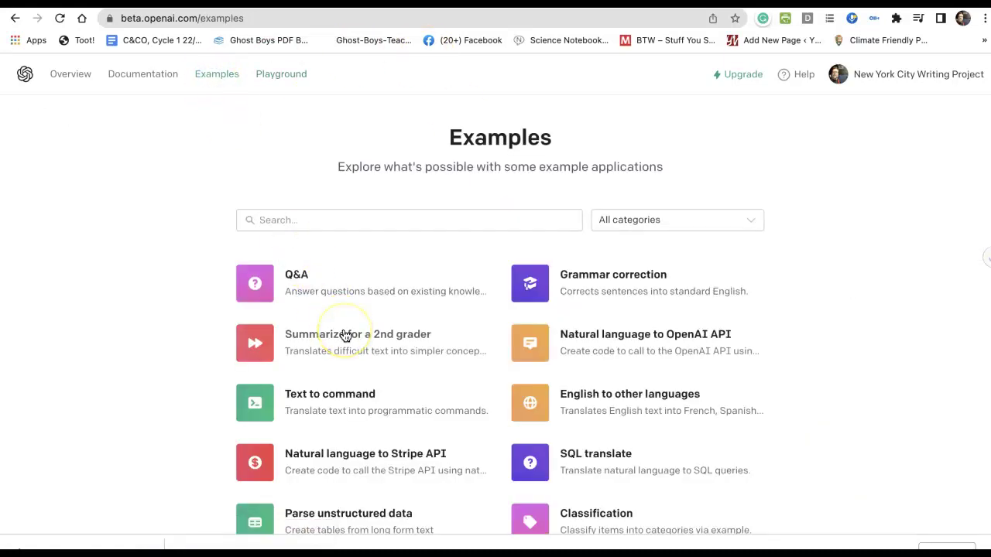
scroll(345, 334, "down", 3)
scroll(345, 334, "down", 2)
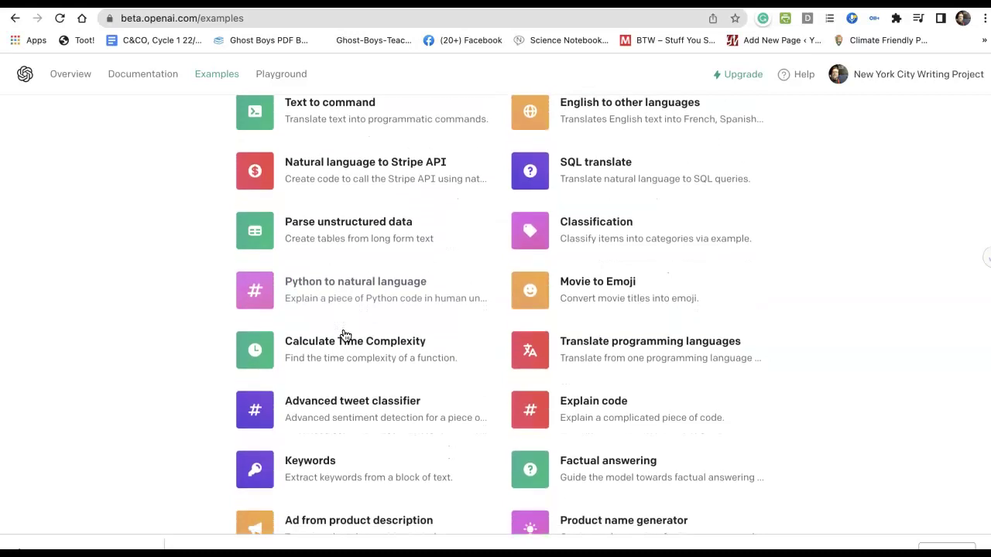
scroll(346, 337, "down", 1)
left_click(303, 270)
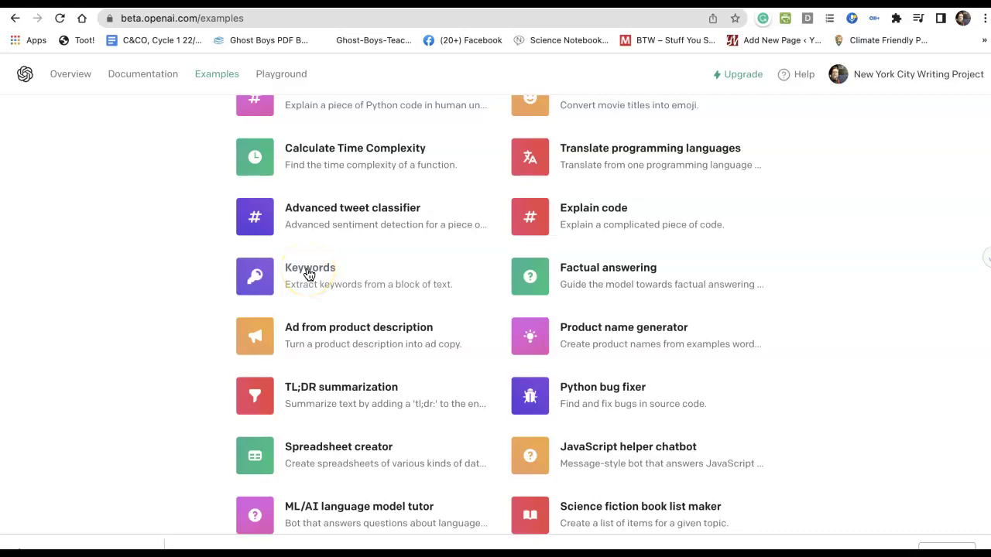
left_click(309, 274)
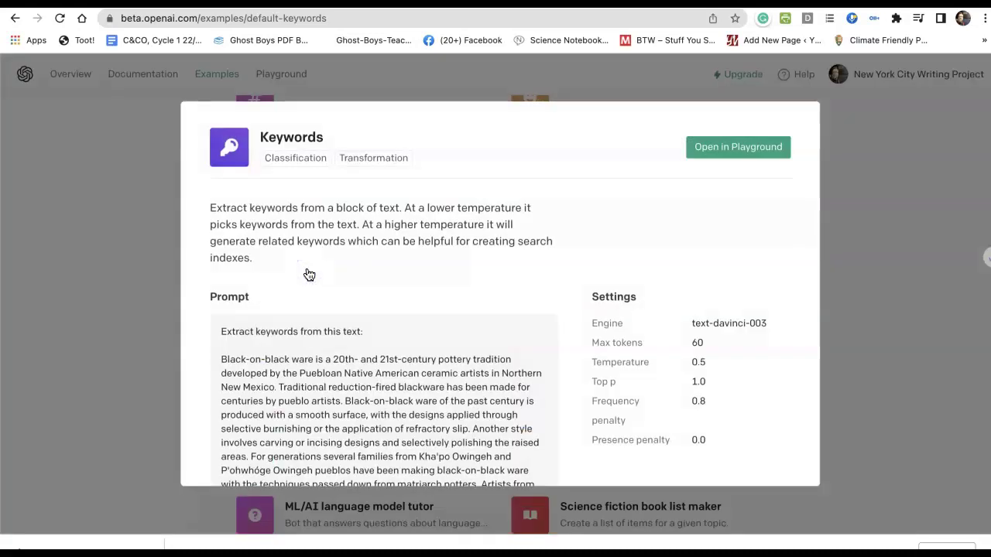
Step: Close the Keywords preview and return to the top of the Examples gallery
left_click(870, 166)
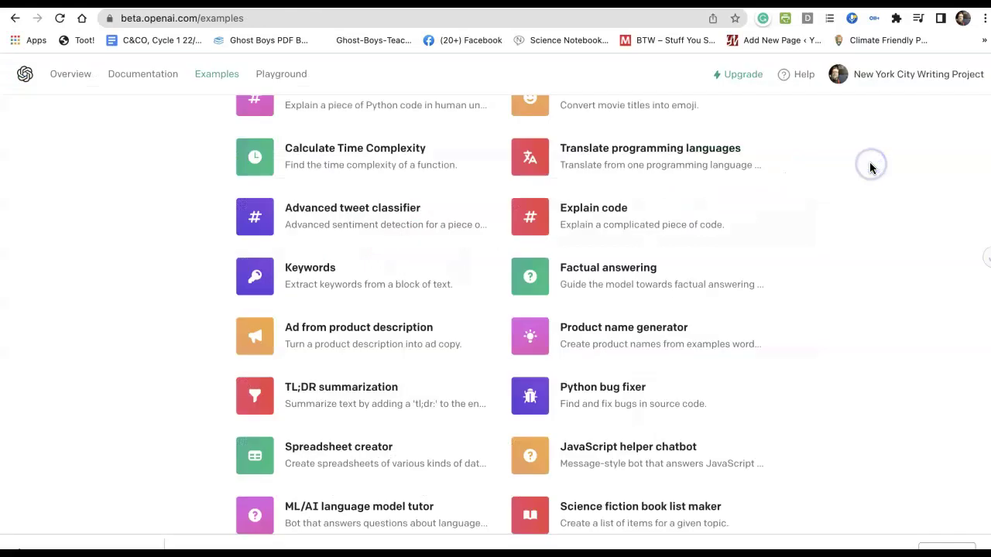
scroll(513, 284, "up", 6)
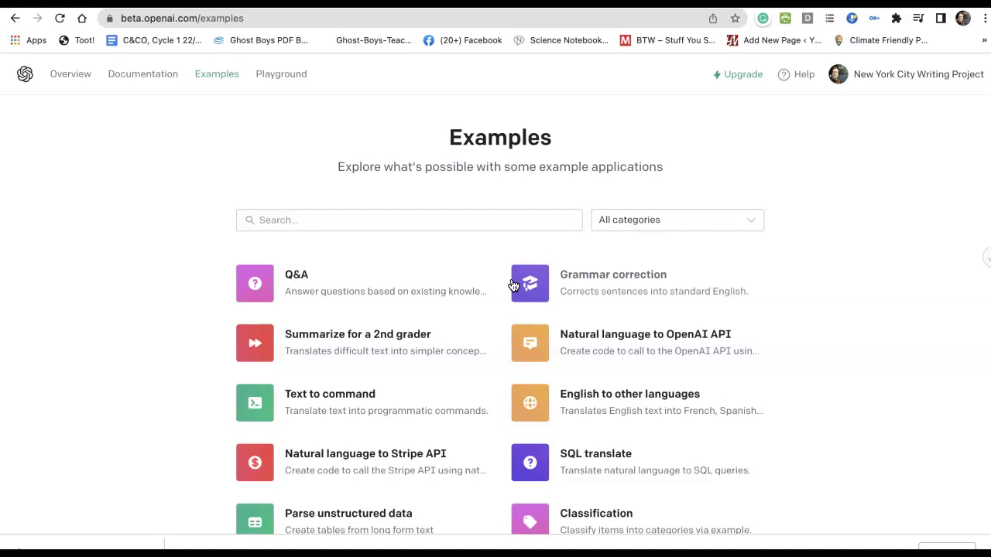
left_click(327, 323)
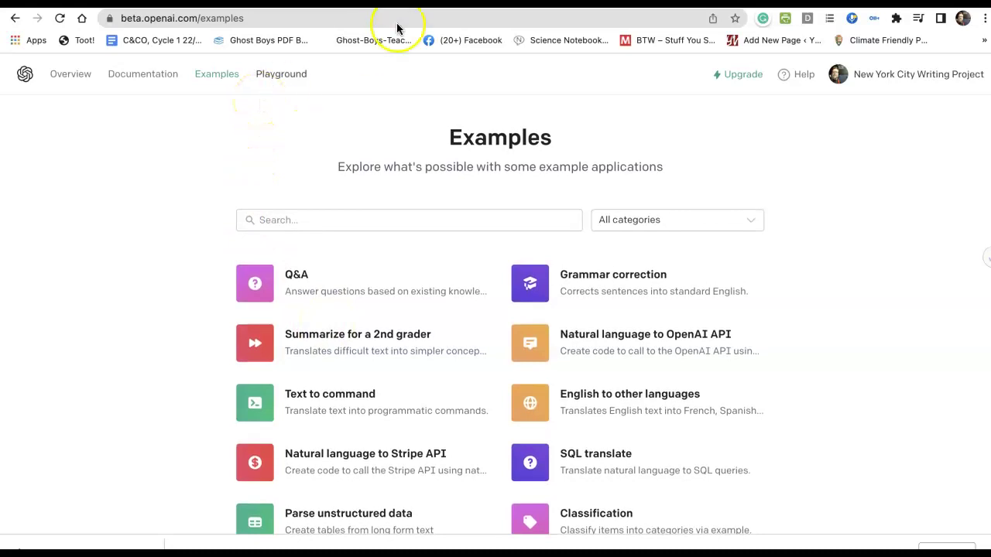
Step: On the Youth Voices site, open the featured post 'A Teenage Dreamer'
key("ctrl+Tab")
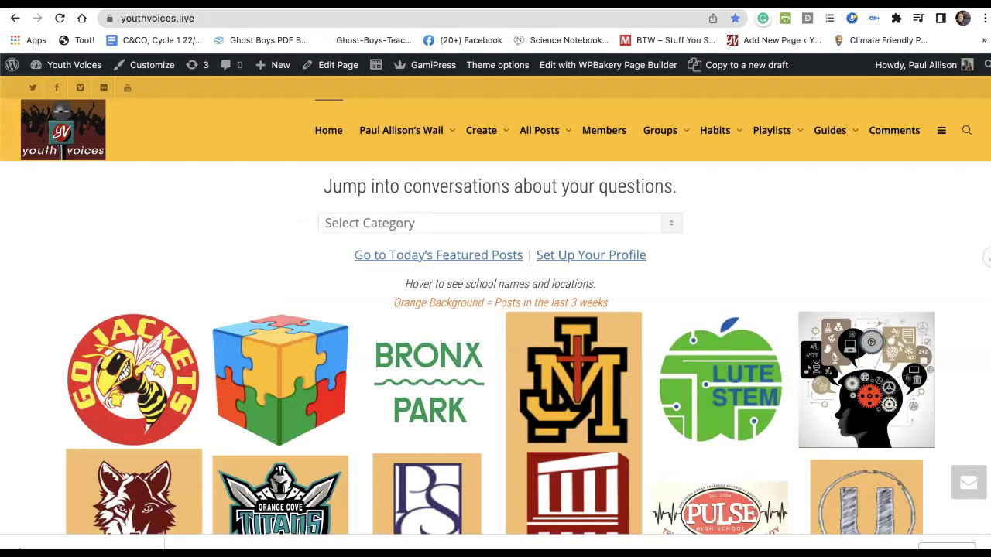
mouse_move(394, 325)
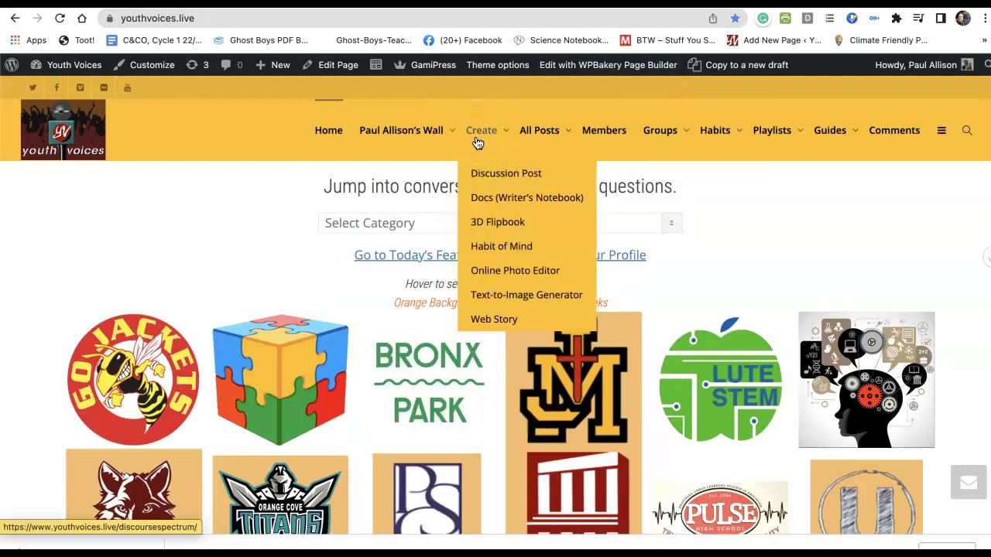
mouse_move(679, 162)
scroll(507, 268, "down", 3)
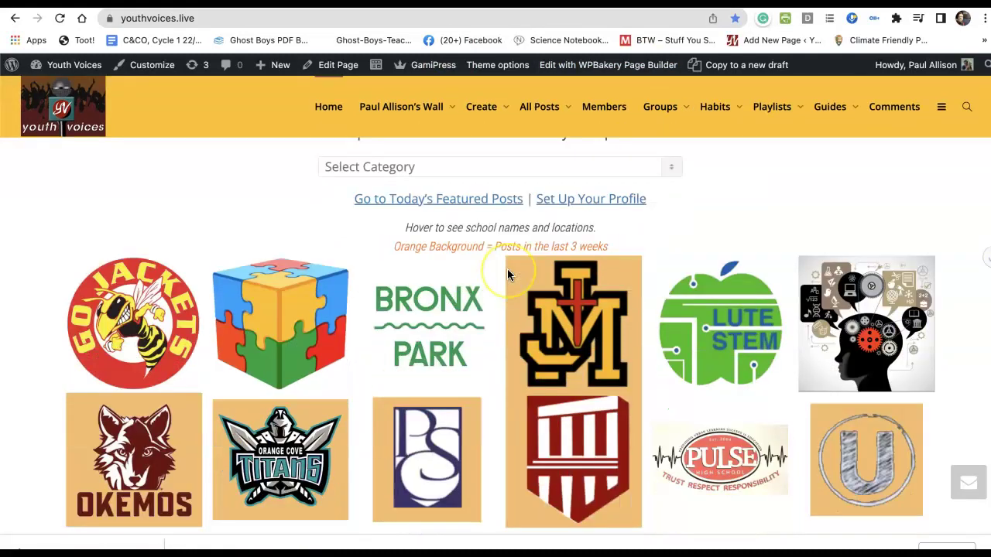
scroll(508, 275, "down", 4)
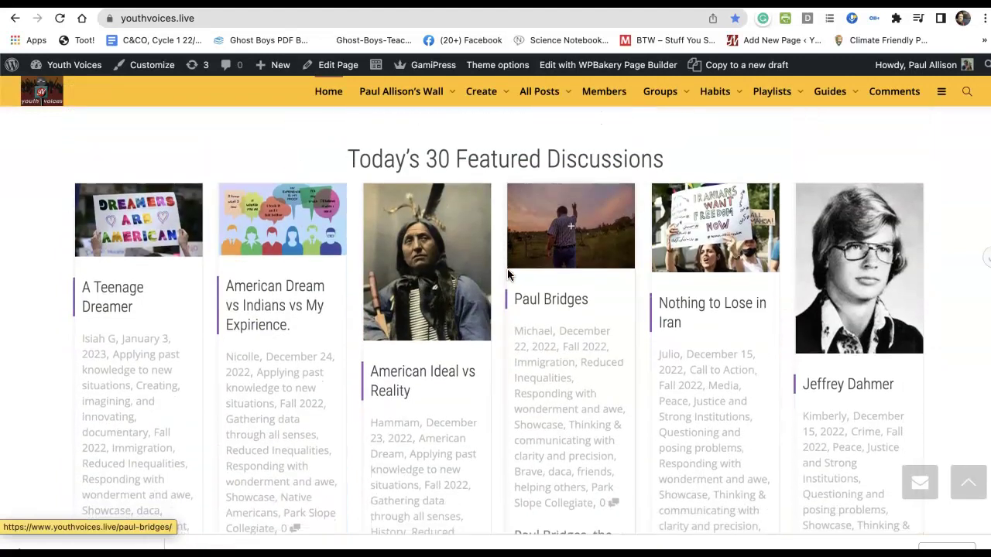
left_click(113, 266)
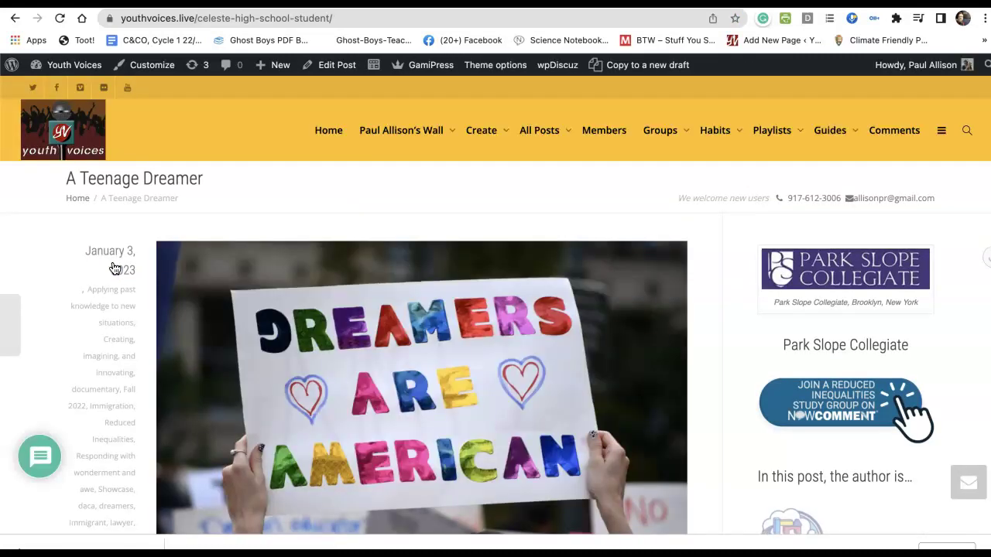
Step: Look over the post, then open it for editing via Edit Post
scroll(114, 268, "down", 10)
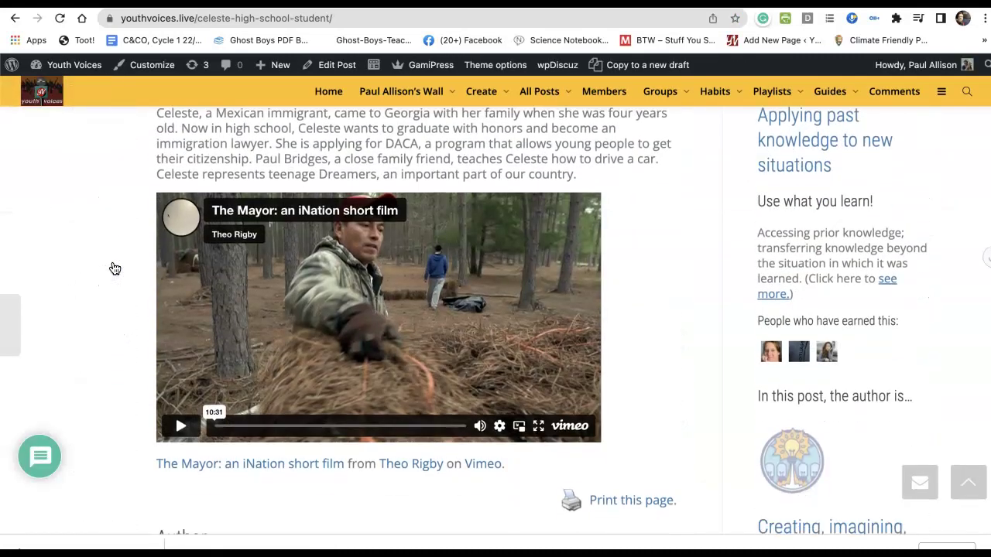
scroll(114, 268, "down", 2)
scroll(114, 268, "up", 5)
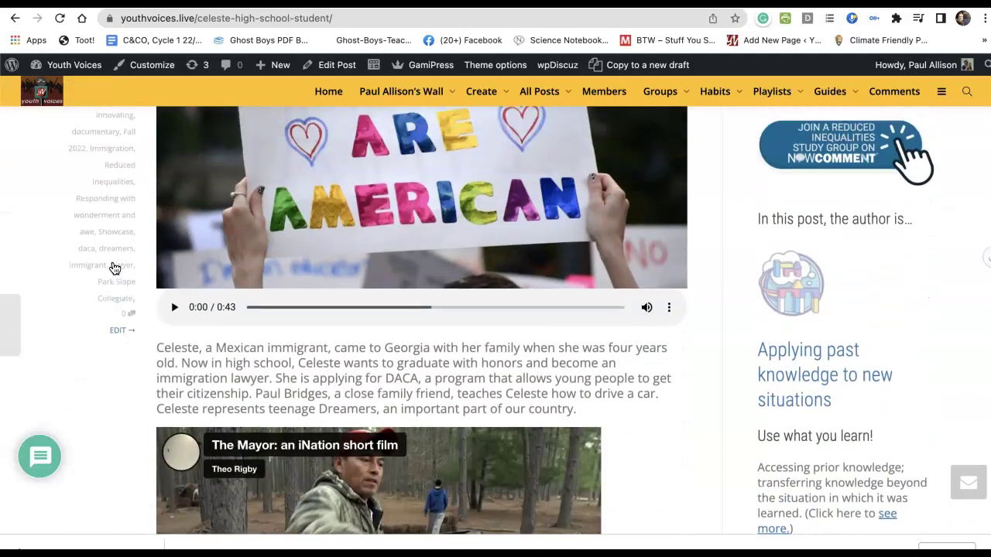
scroll(114, 268, "up", 3)
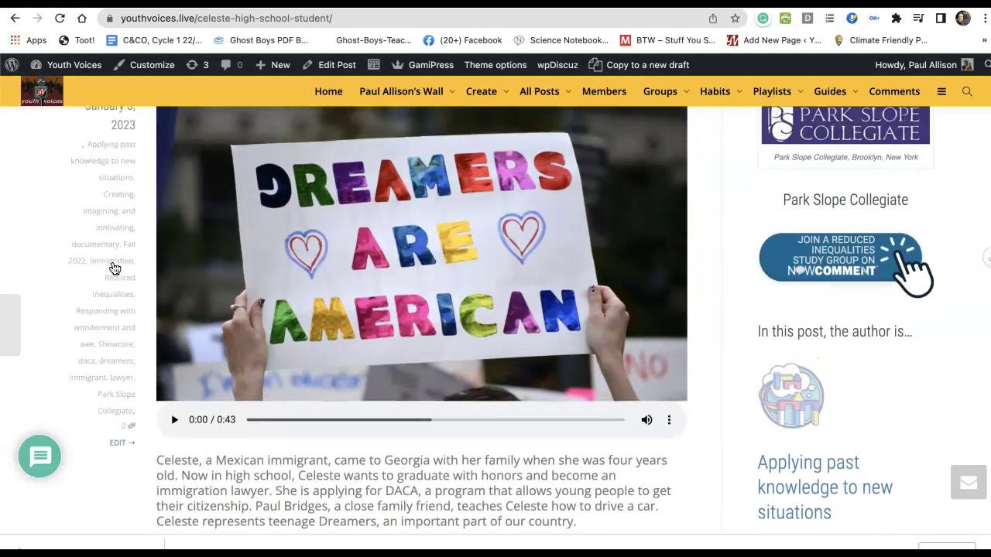
scroll(113, 268, "up", 4)
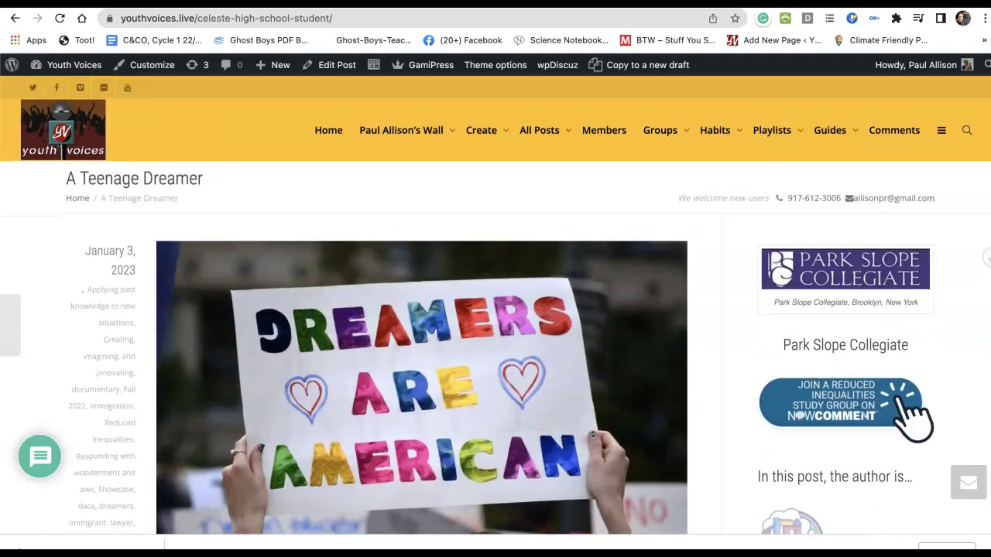
left_click(333, 68)
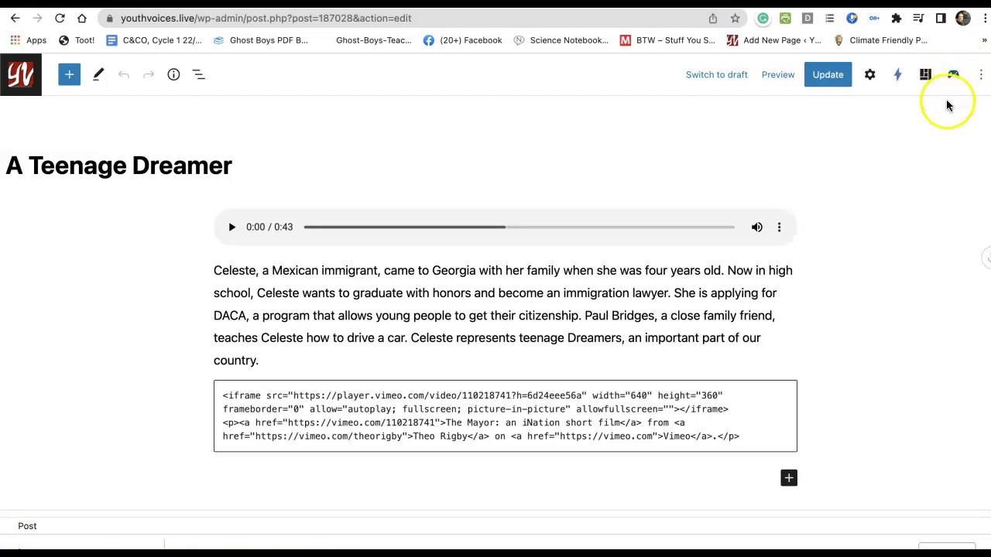
Step: In the AI Mojo panel, insert the selected paragraph block's full text into the prompt
left_click(954, 76)
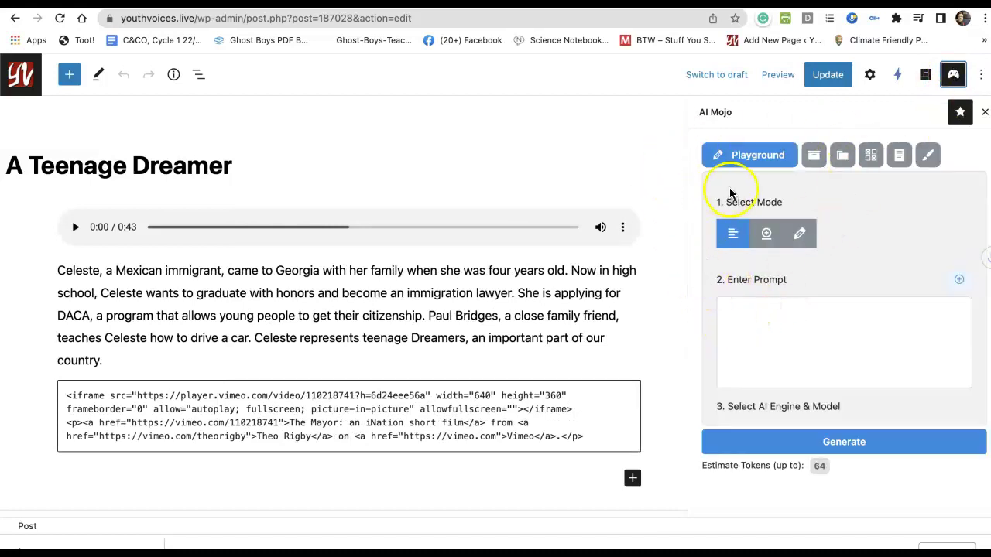
scroll(856, 302, "down", 1)
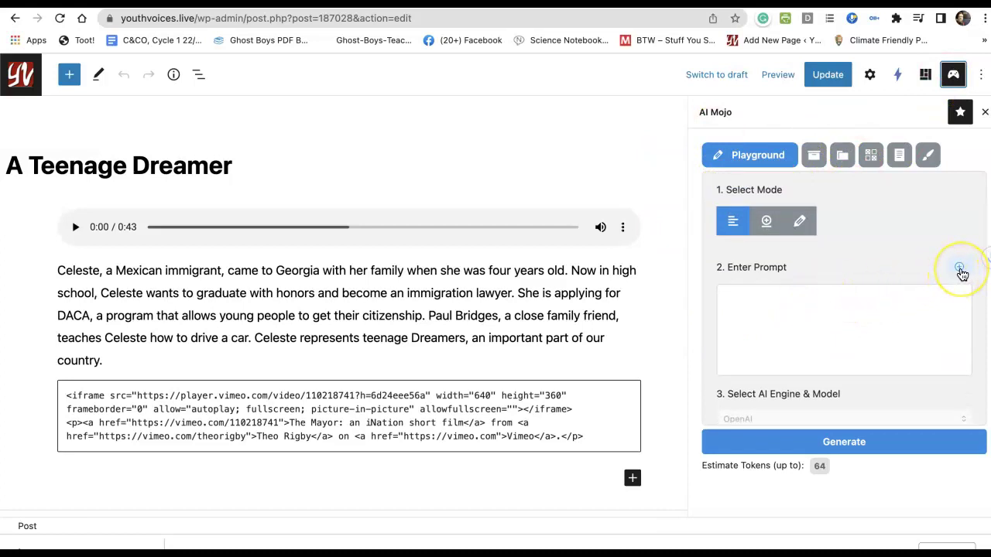
left_click(959, 268)
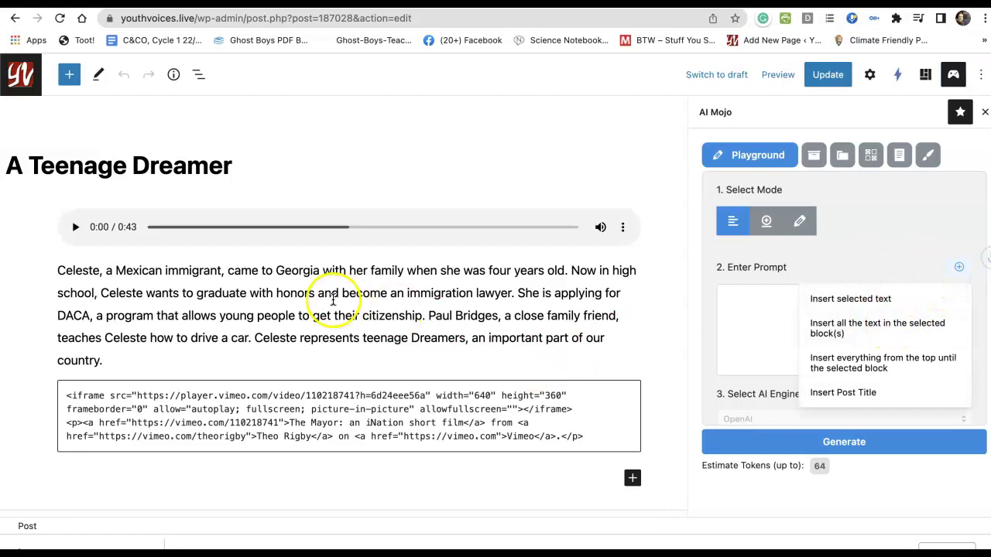
left_click(288, 287)
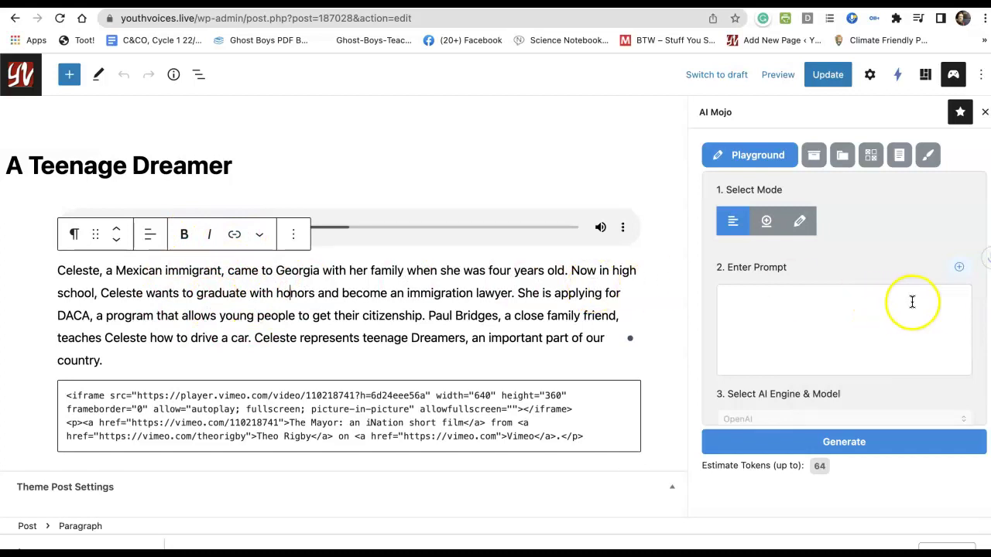
left_click(959, 269)
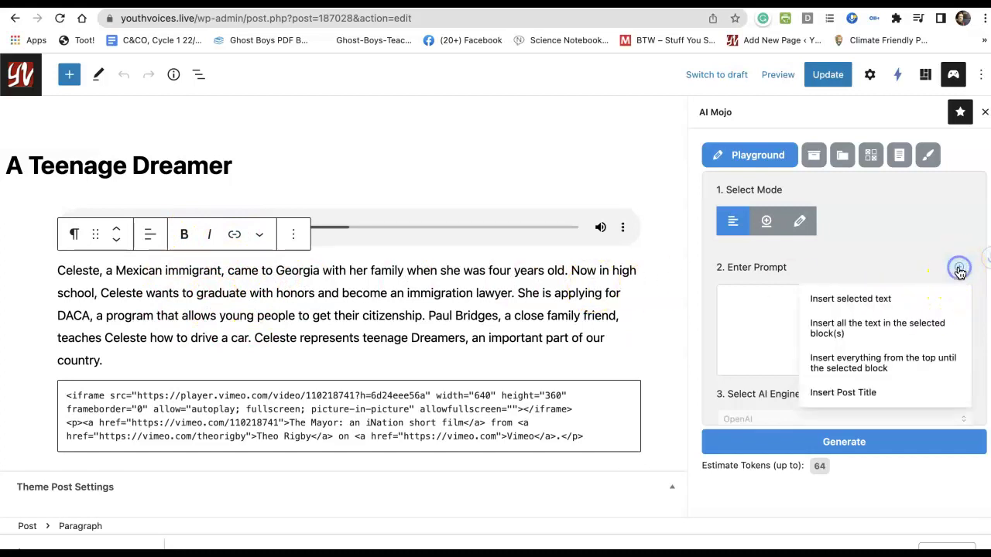
left_click(857, 329)
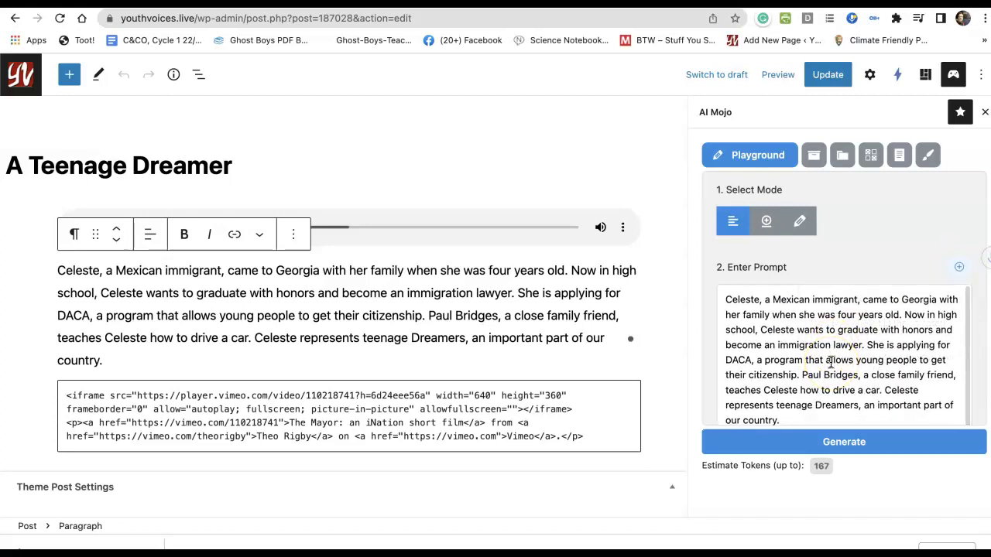
Step: Add the line 'Extract the keywords' above the inserted paragraph in the prompt
left_click(725, 302)
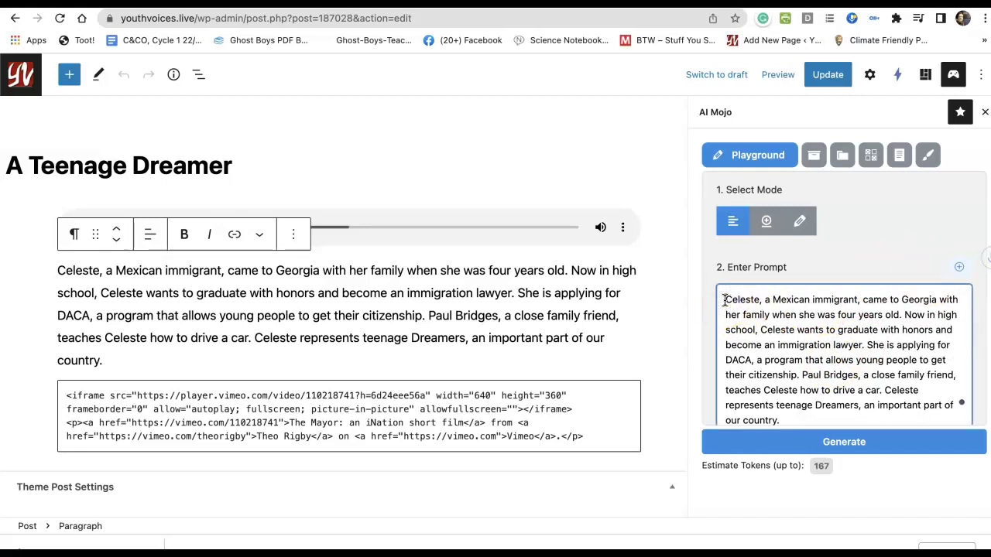
key("Return")
key("Return")
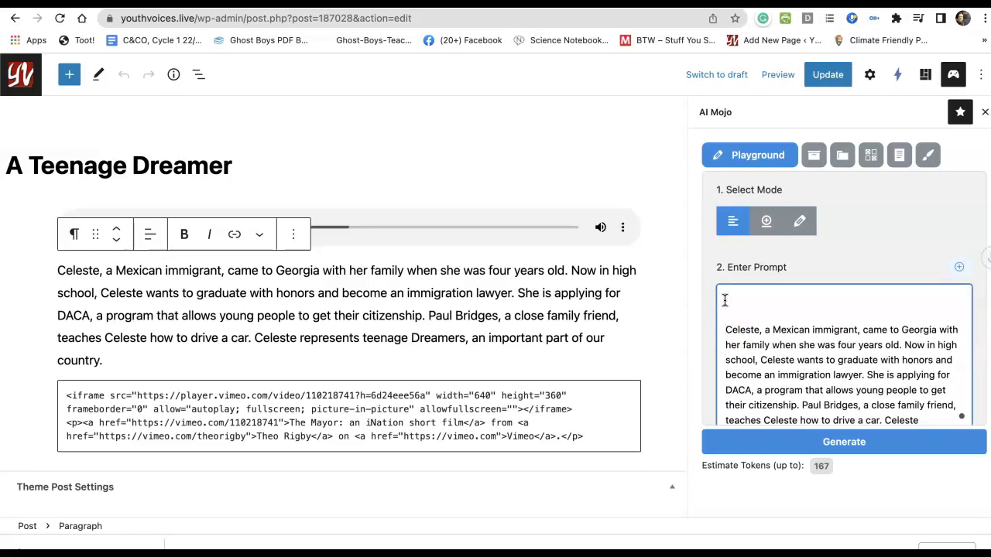
type("Extract the keywords.")
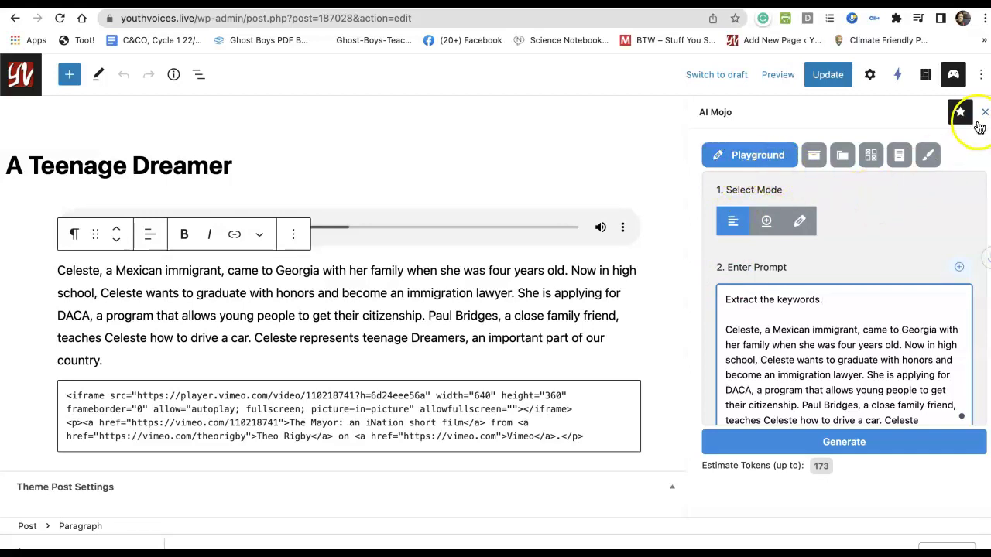
left_click(843, 161)
Step: On the DALL·E tab, generate an image from the prompt 'Dreamer' and view the daydreaming-woman result
left_click(910, 157)
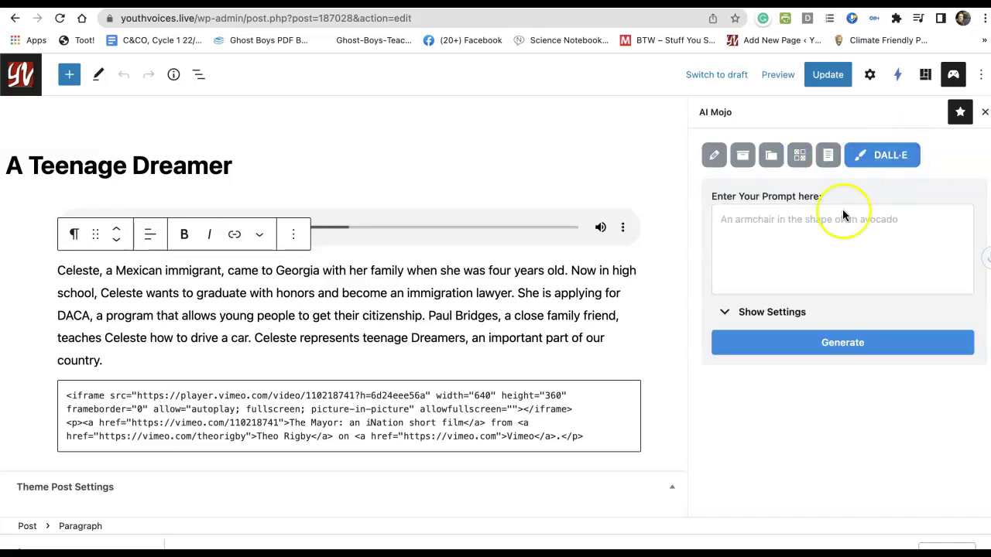
left_click(742, 221)
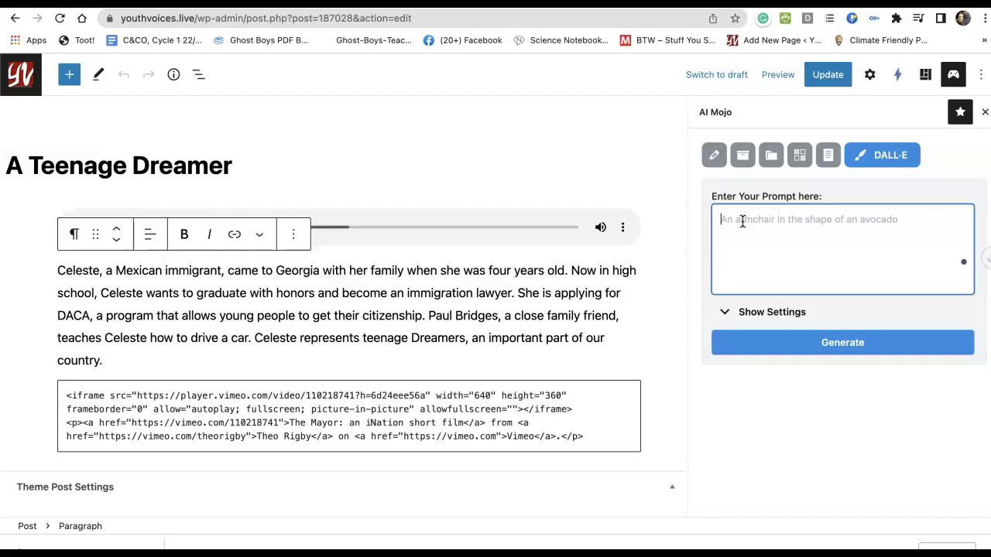
type("Dreamer")
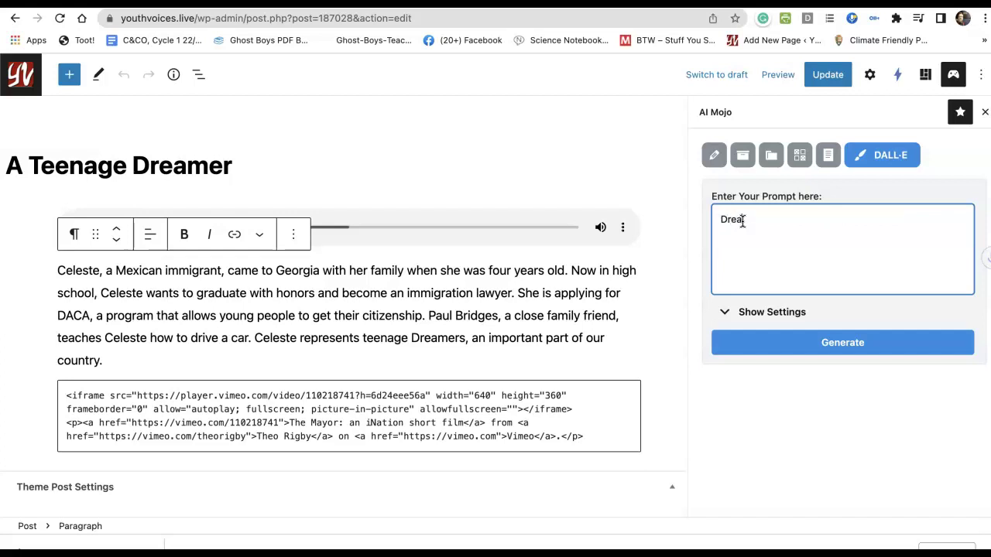
left_click(767, 265)
left_click(841, 347)
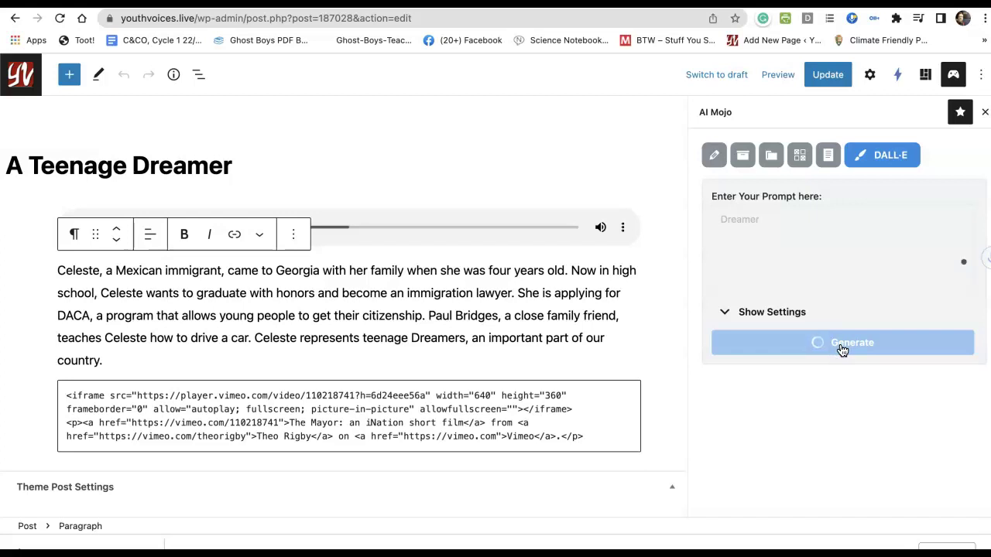
scroll(842, 350, "down", 1)
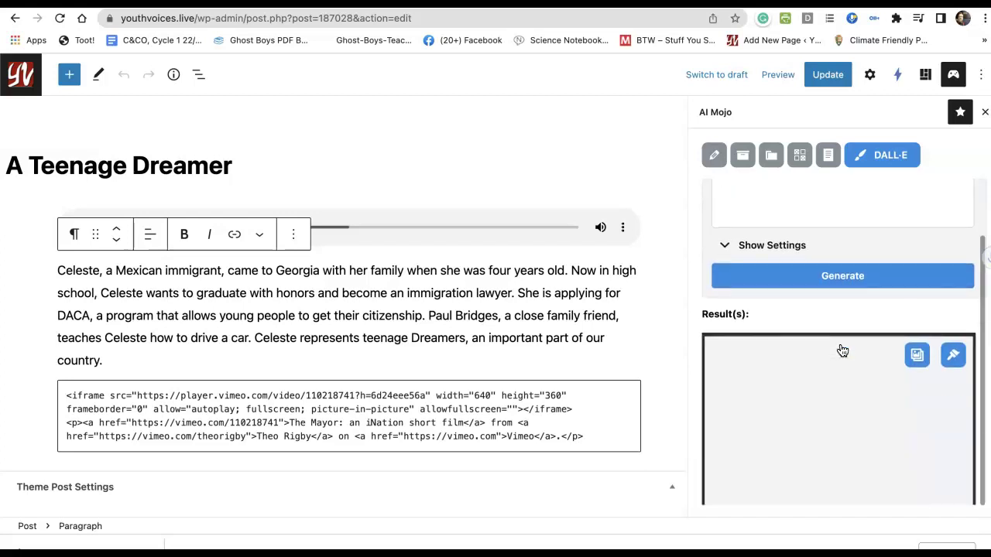
scroll(842, 350, "down", 2)
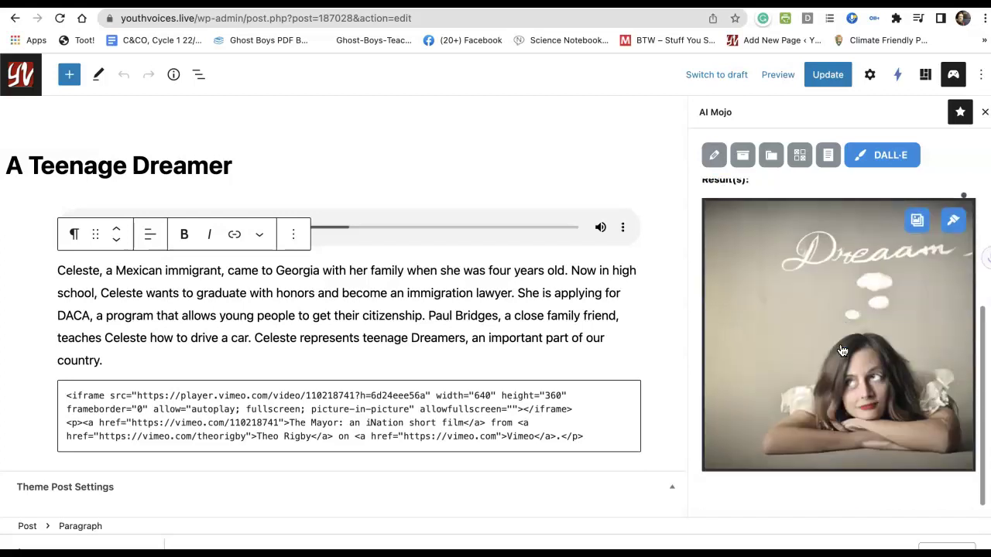
scroll(844, 333, "up", 3)
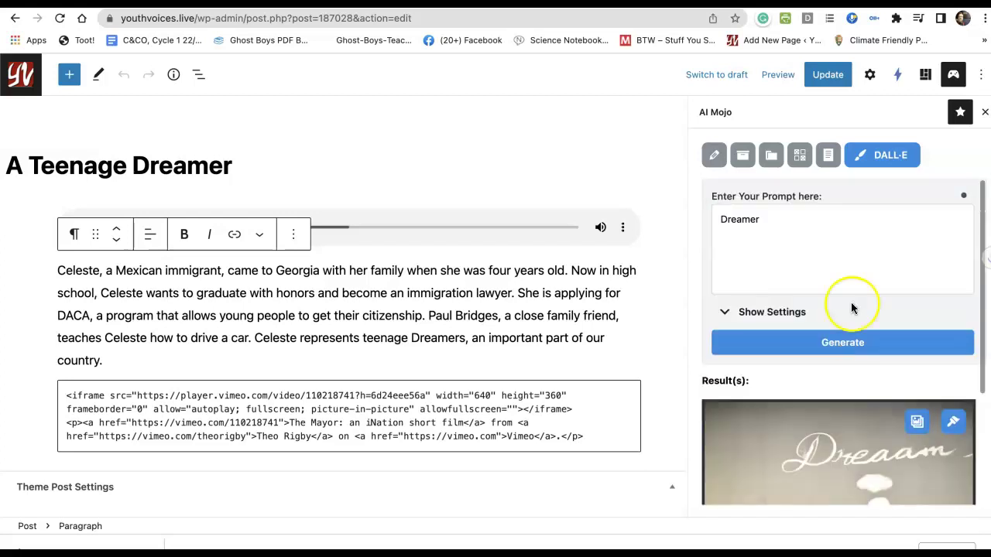
left_click(952, 74)
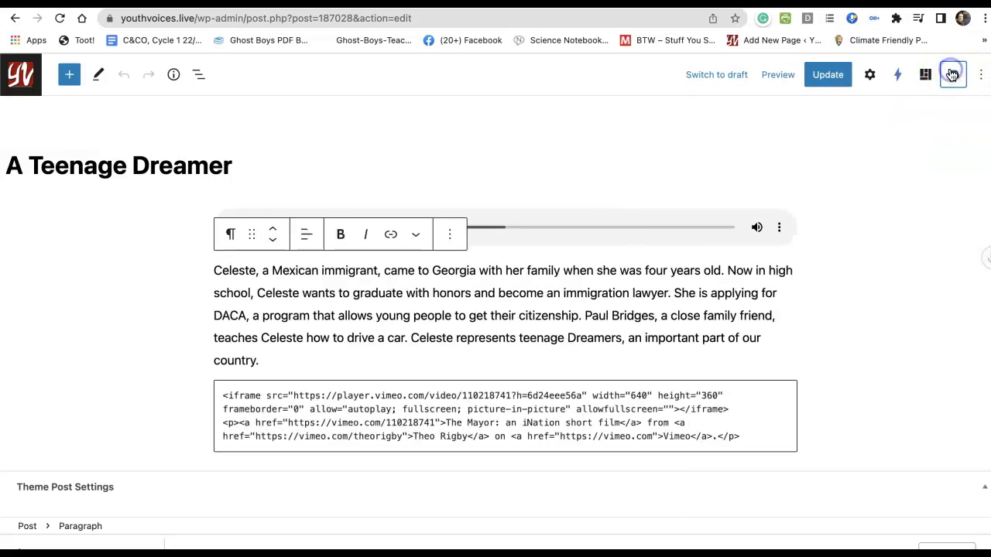
left_click(952, 75)
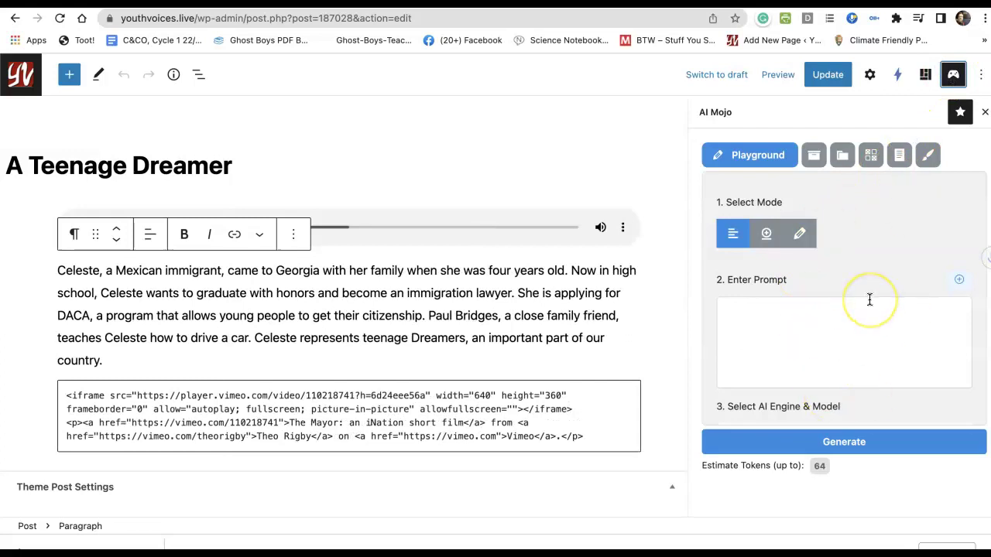
scroll(869, 299, "down", 3)
scroll(869, 299, "up", 2)
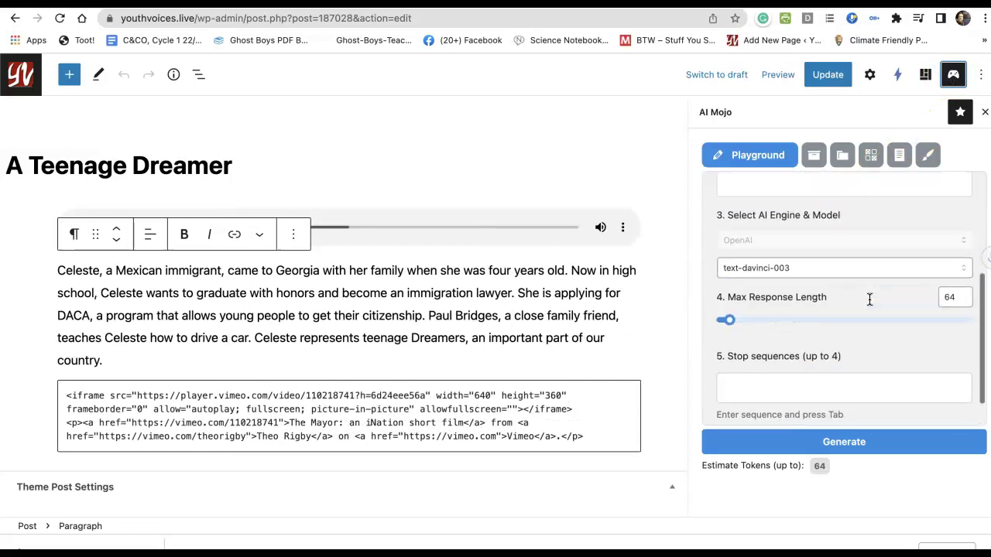
left_click(927, 156)
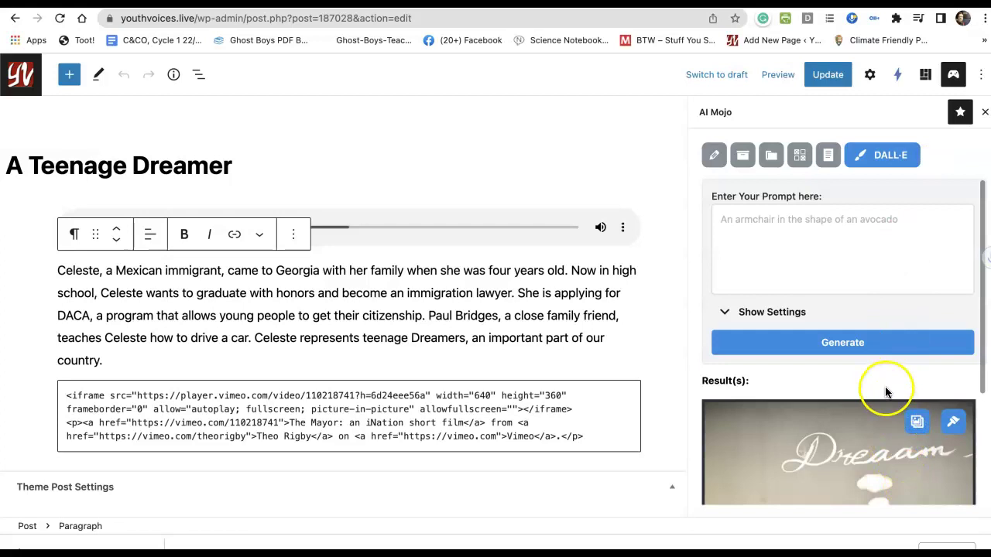
scroll(886, 393, "down", 2)
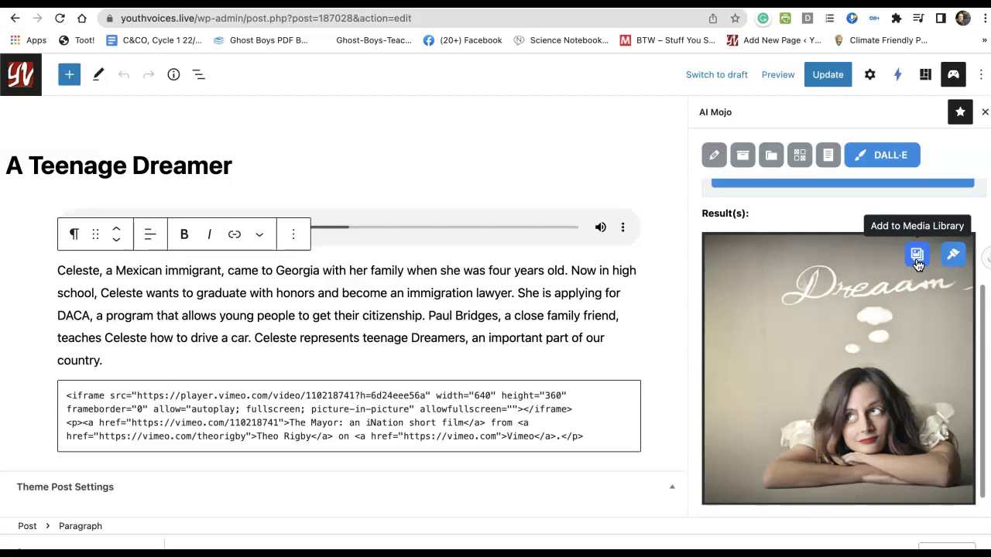
left_click(953, 254)
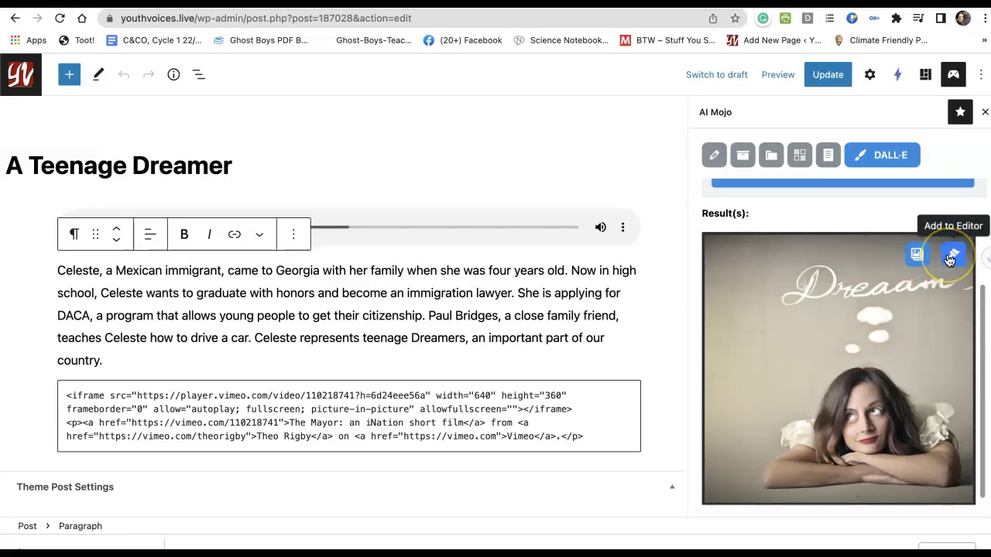
left_click(532, 298)
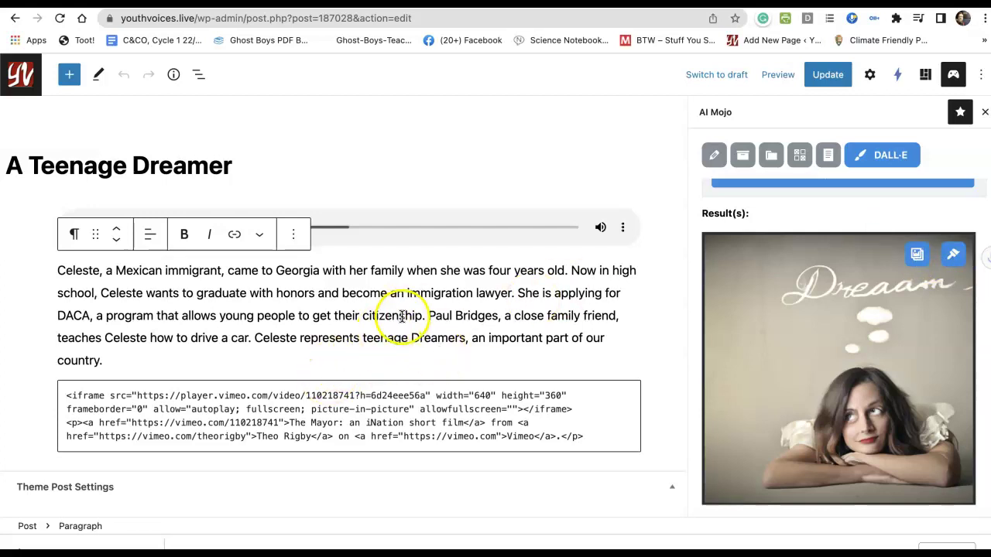